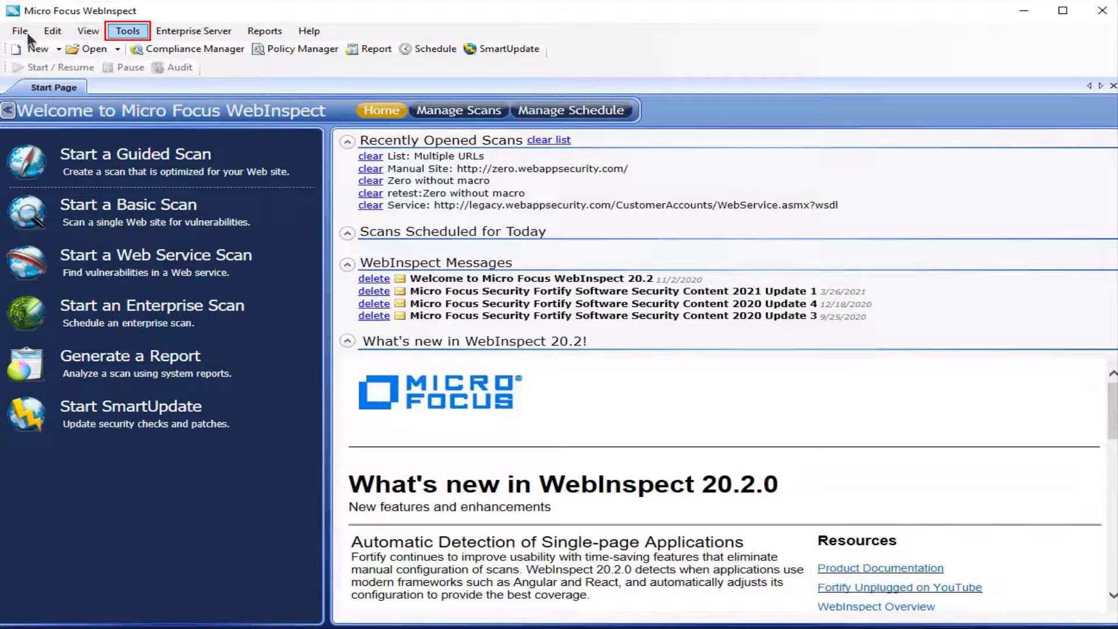
Step: Launch the session-based Workflow Macro Recorder from the Tools menu
click(128, 31)
mouse_move(198, 113)
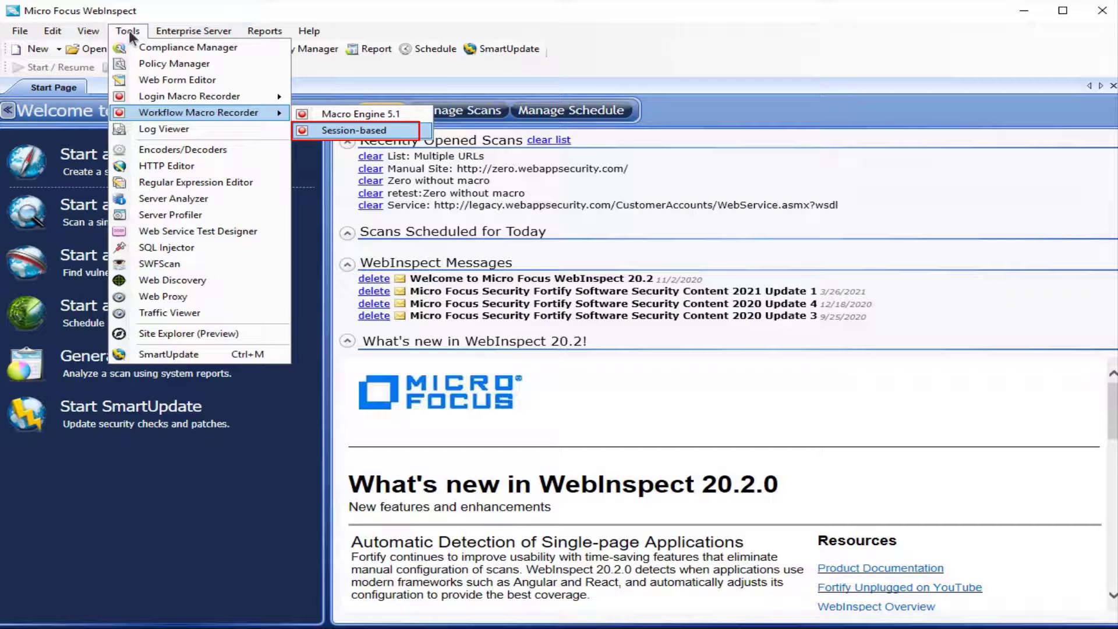
click(354, 130)
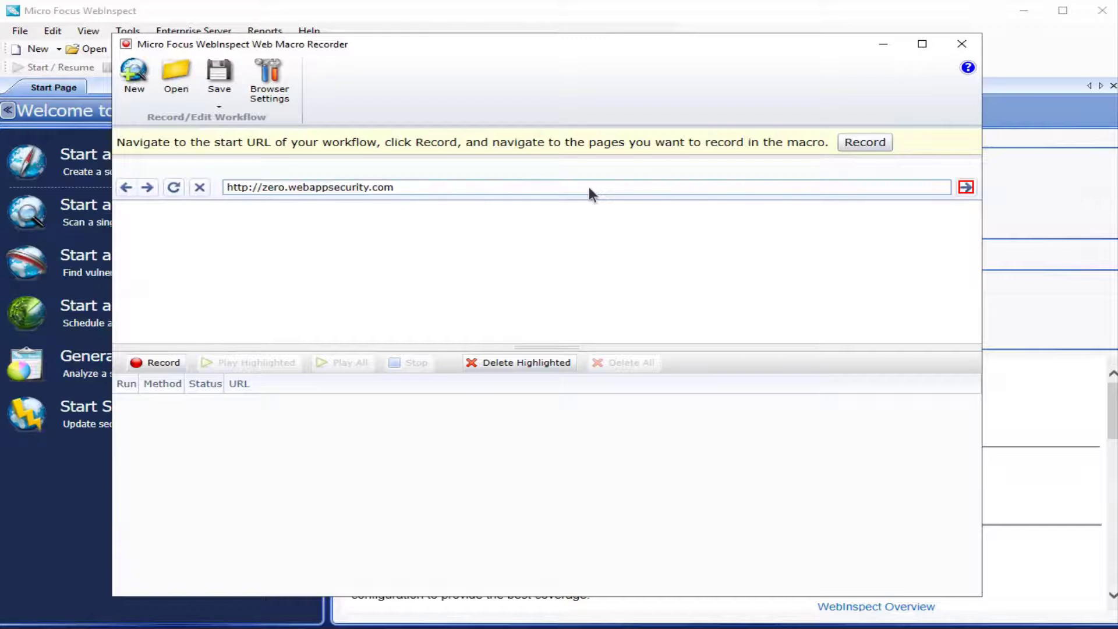
Step: Load the Zero Bank home page, start recording, and go to the login page
click(966, 188)
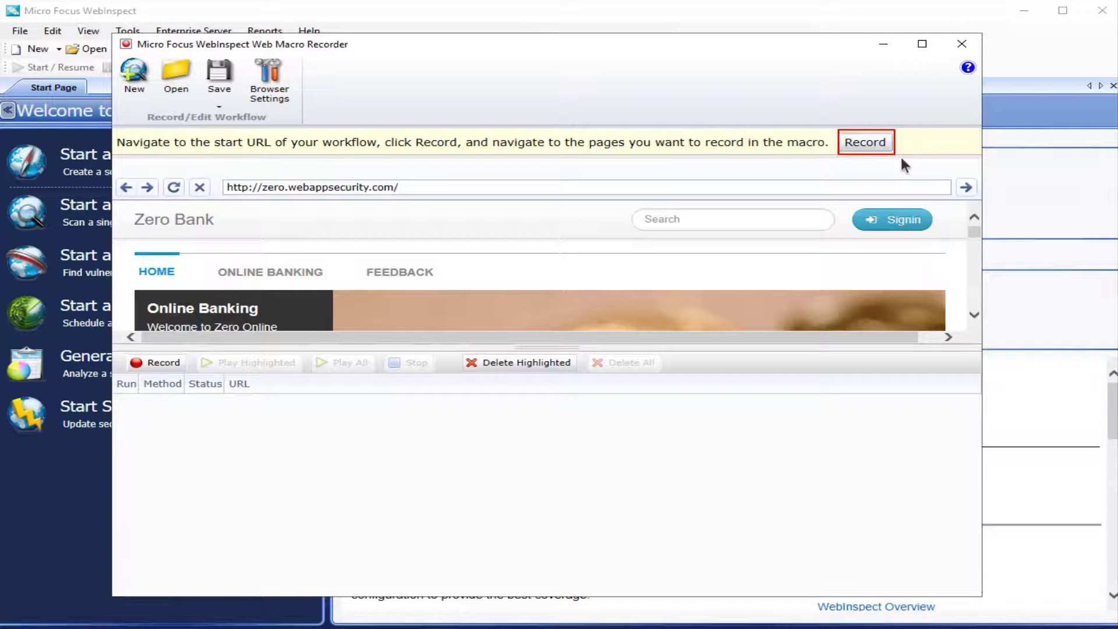
click(866, 143)
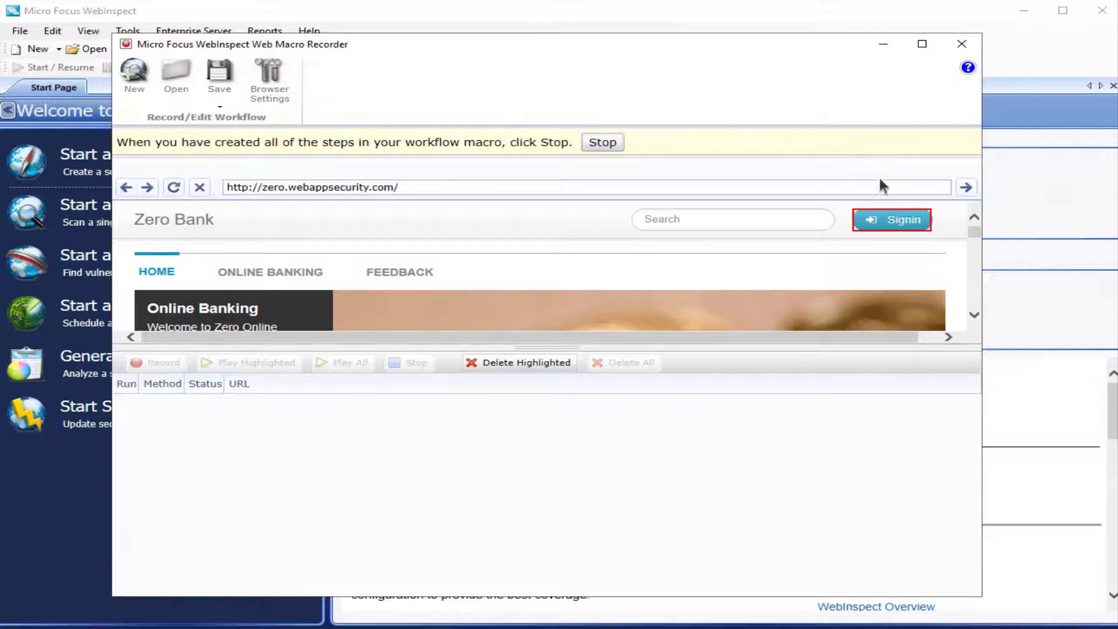
click(900, 221)
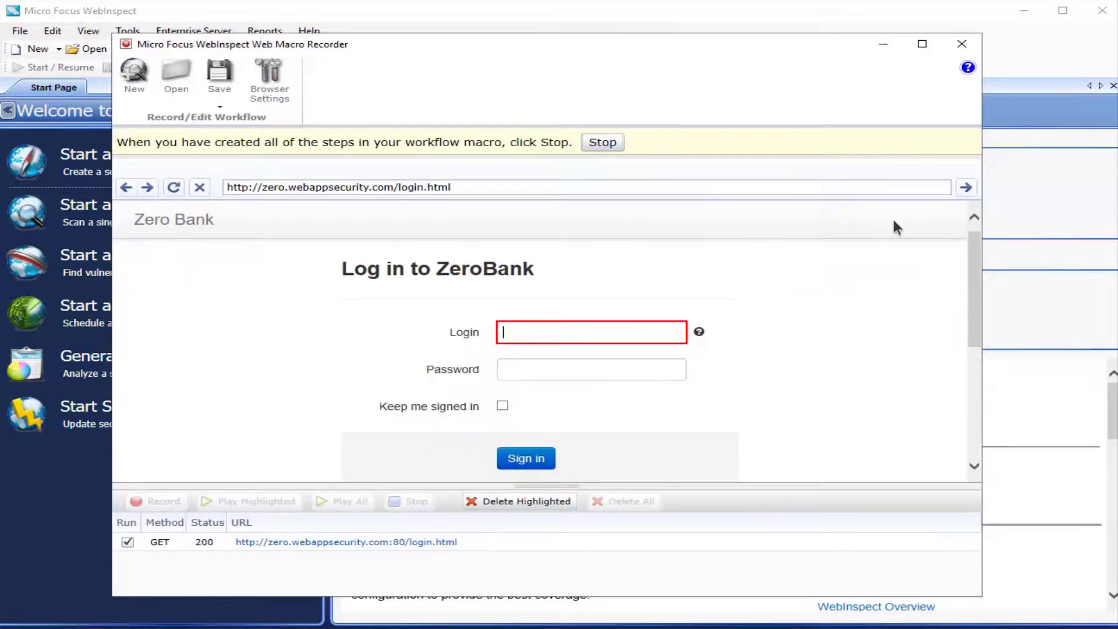
Step: Enter the username and password and sign in to Zero Bank
click(592, 333)
text(username)
key(Tab)
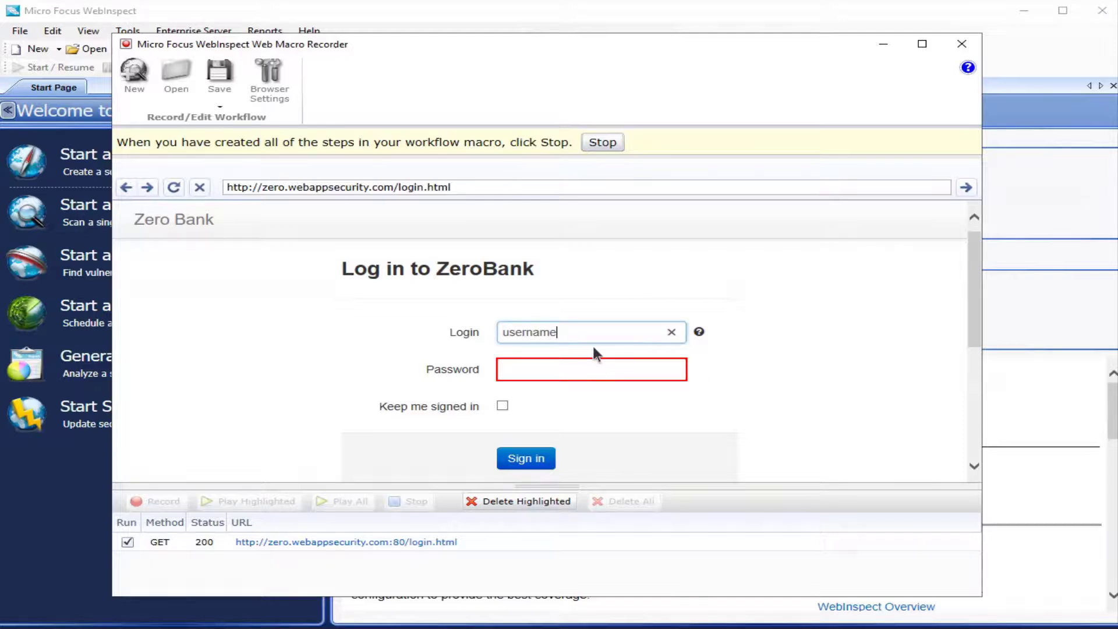
click(598, 377)
text(password)
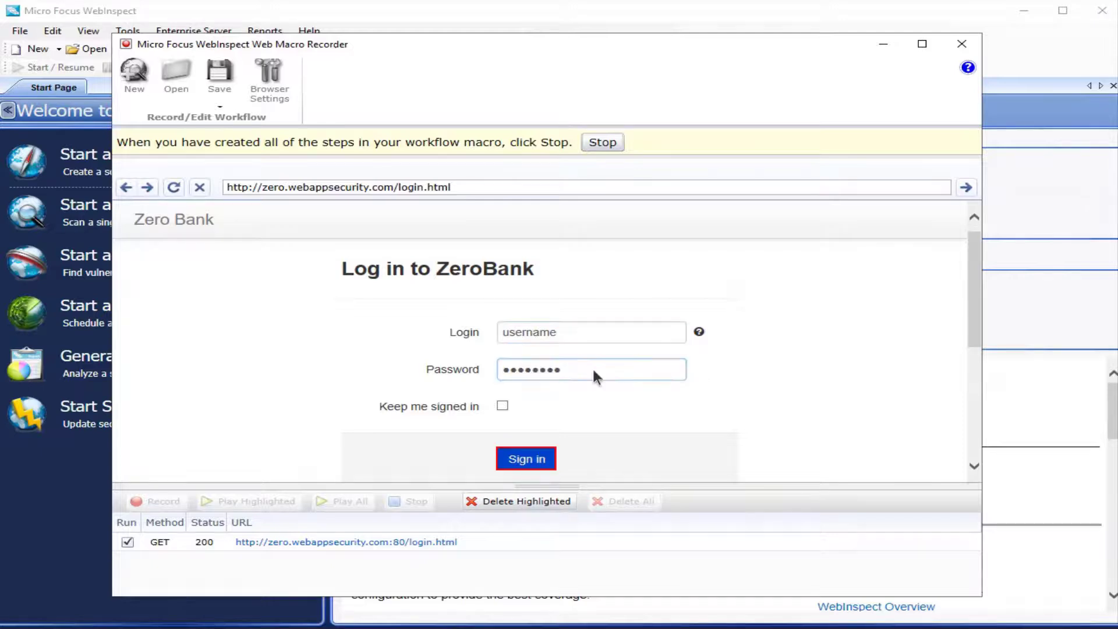
click(528, 459)
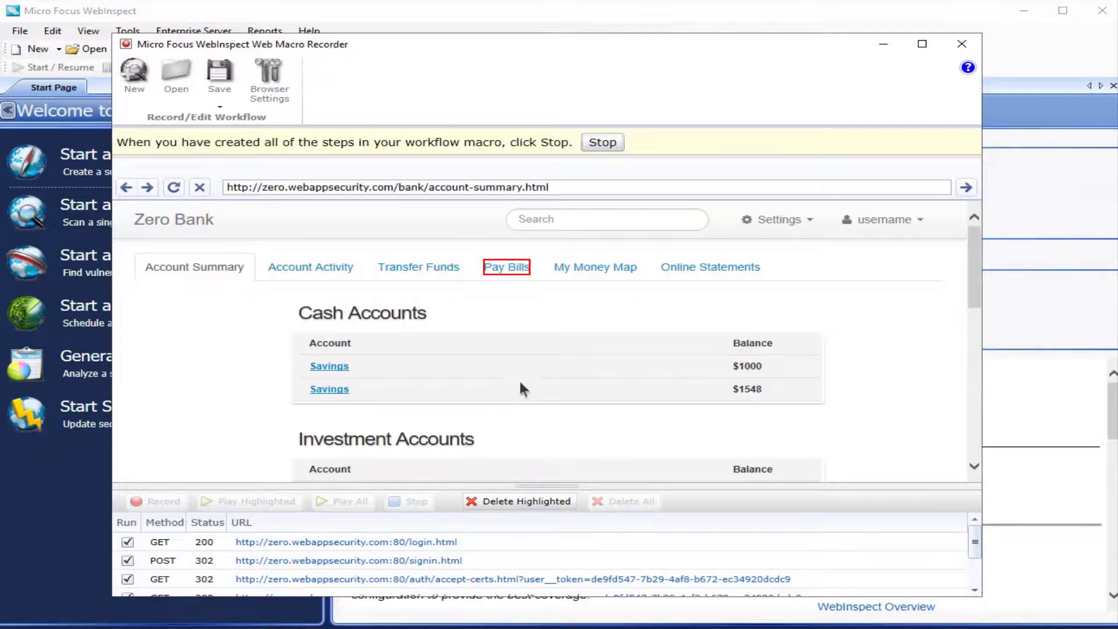
Step: Pay Sprint $80 from Savings, dated 2021-04-30, described 'credit card payment'
click(507, 267)
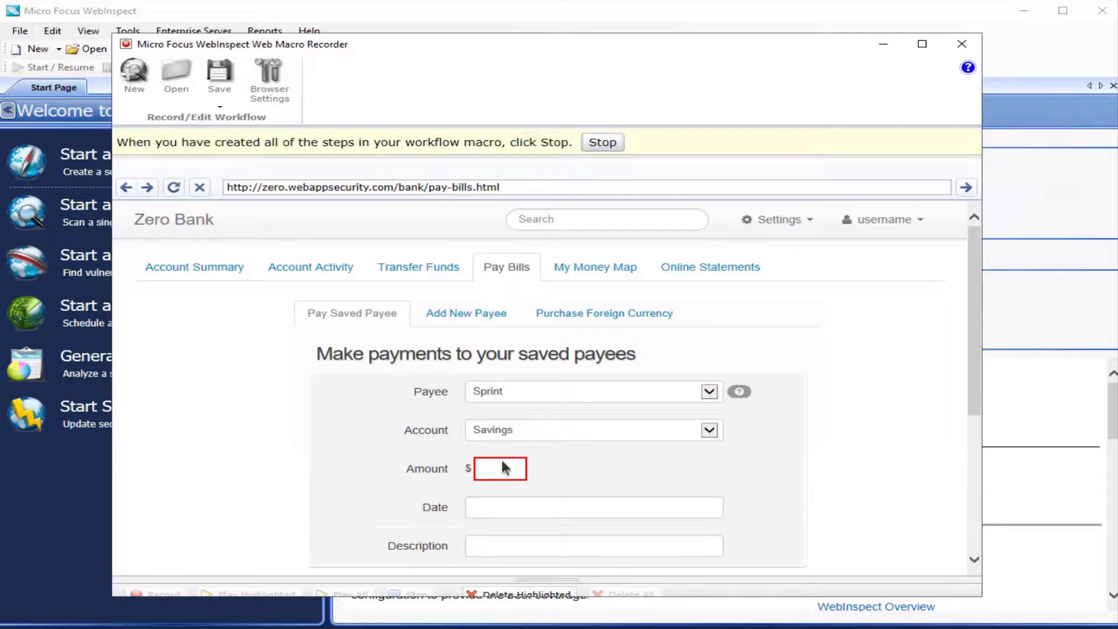
click(509, 475)
text(80)
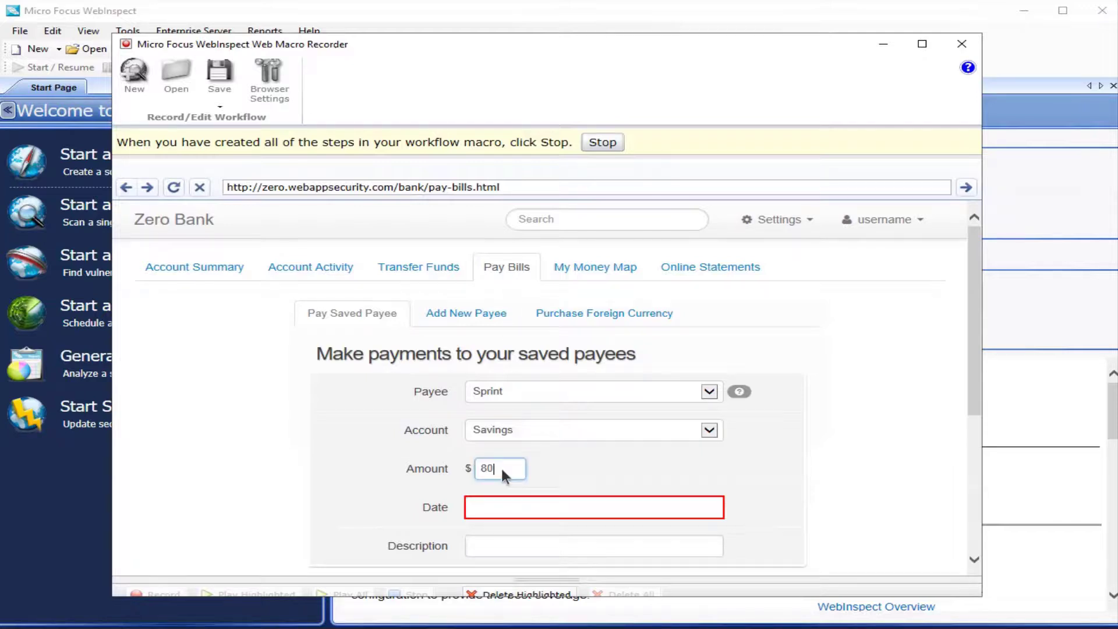
click(601, 514)
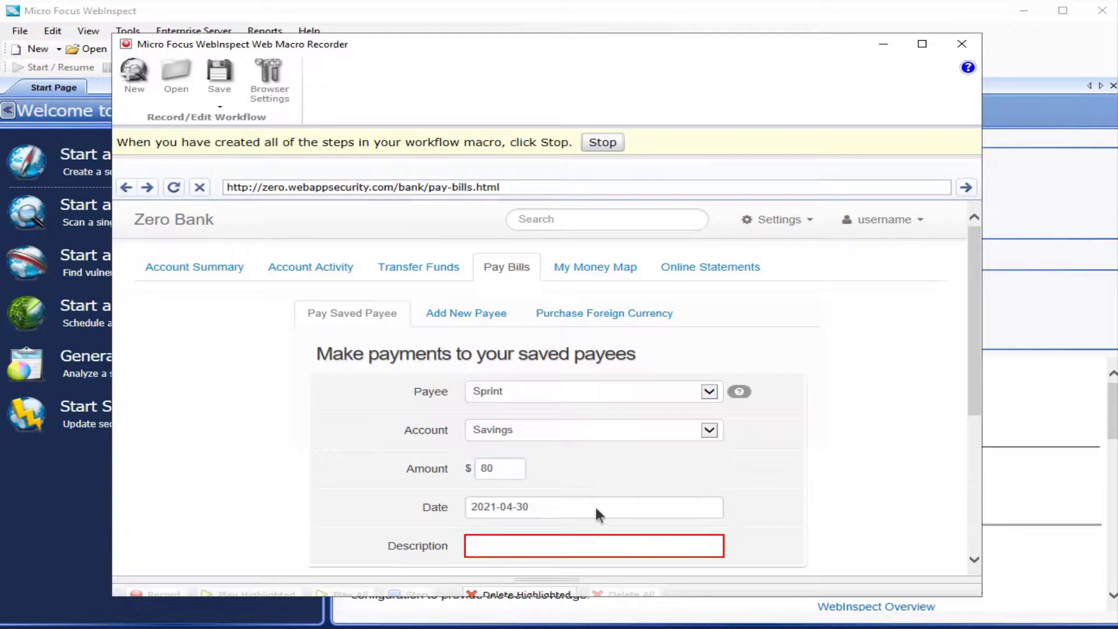
click(601, 550)
text(credit card payment)
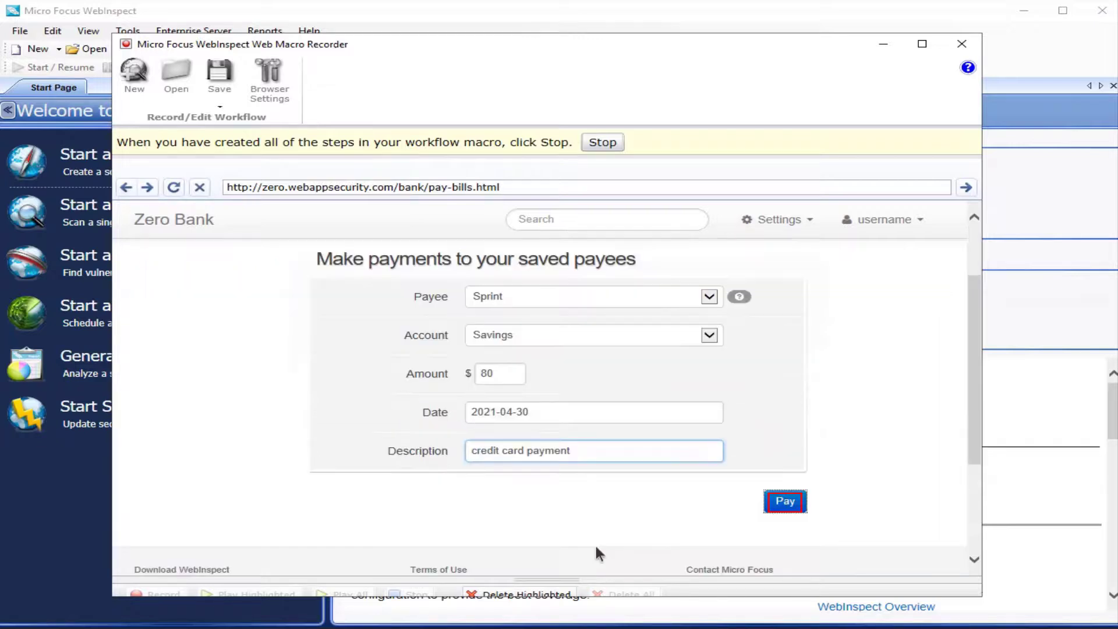
click(785, 501)
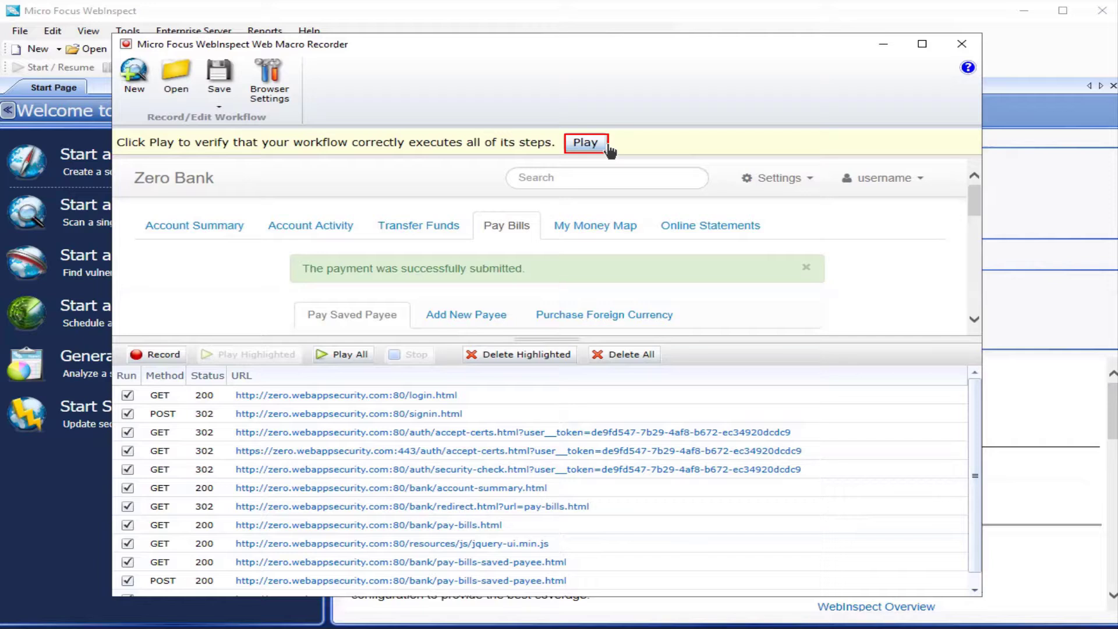
Step: Stop recording so the login and bill-payment macro plays back
click(586, 143)
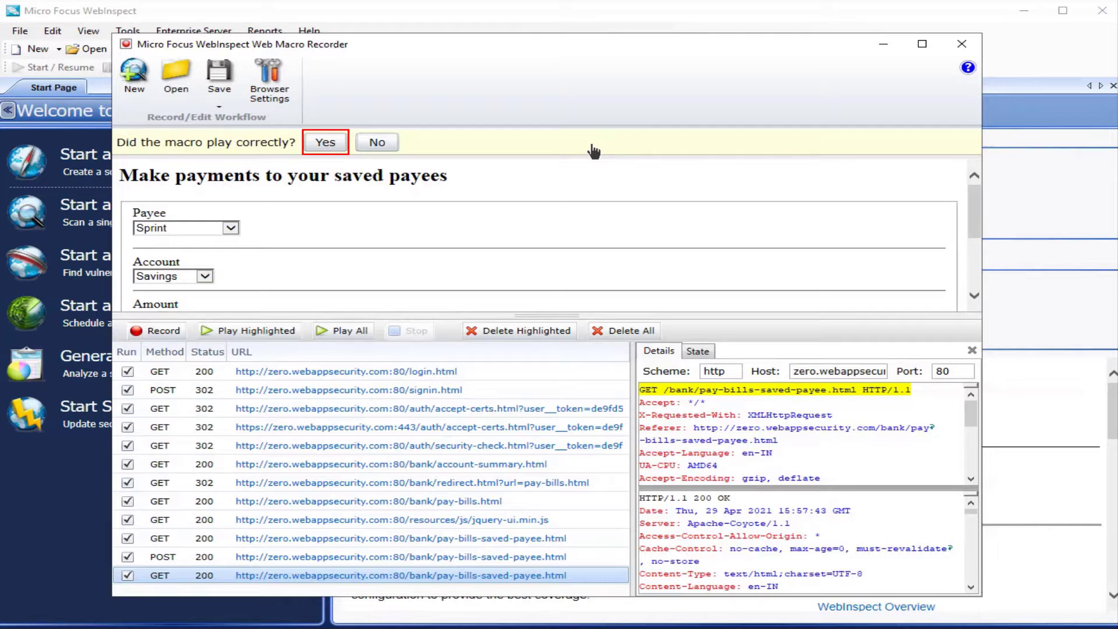
Step: Confirm the replay, save as zero_workflow-session-based_macro in Desktop\classroom files, and close the recorder
click(325, 142)
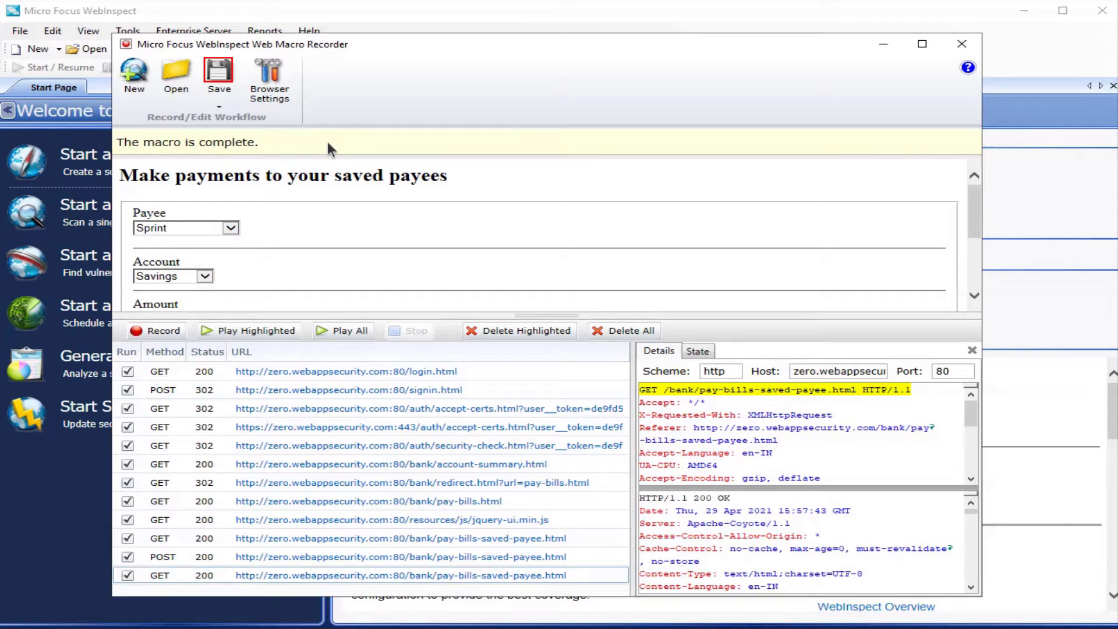
click(220, 79)
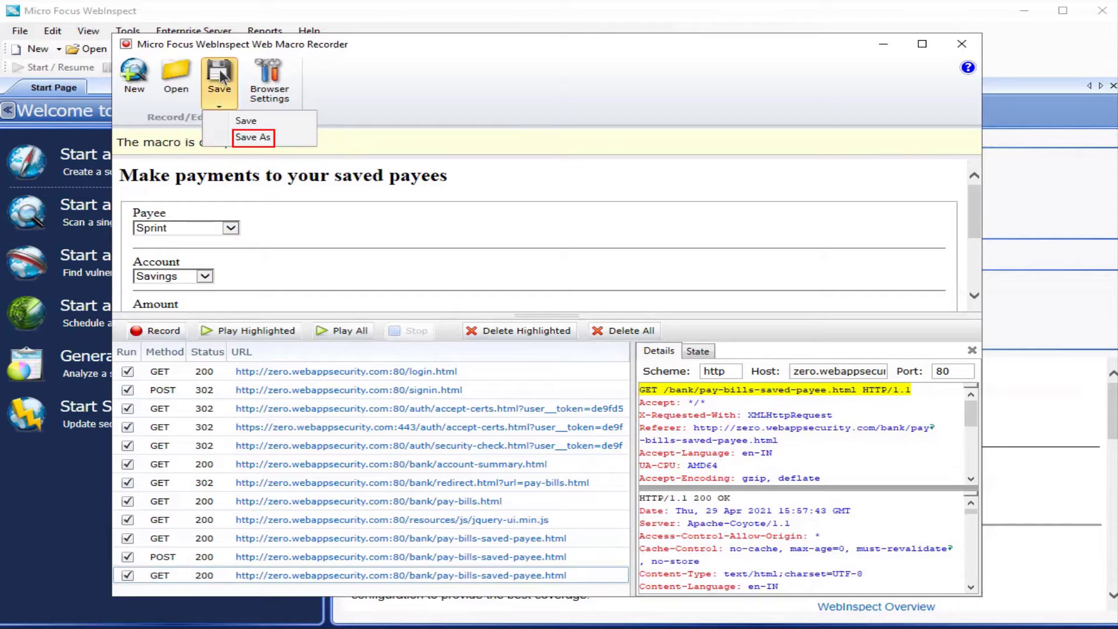
click(252, 138)
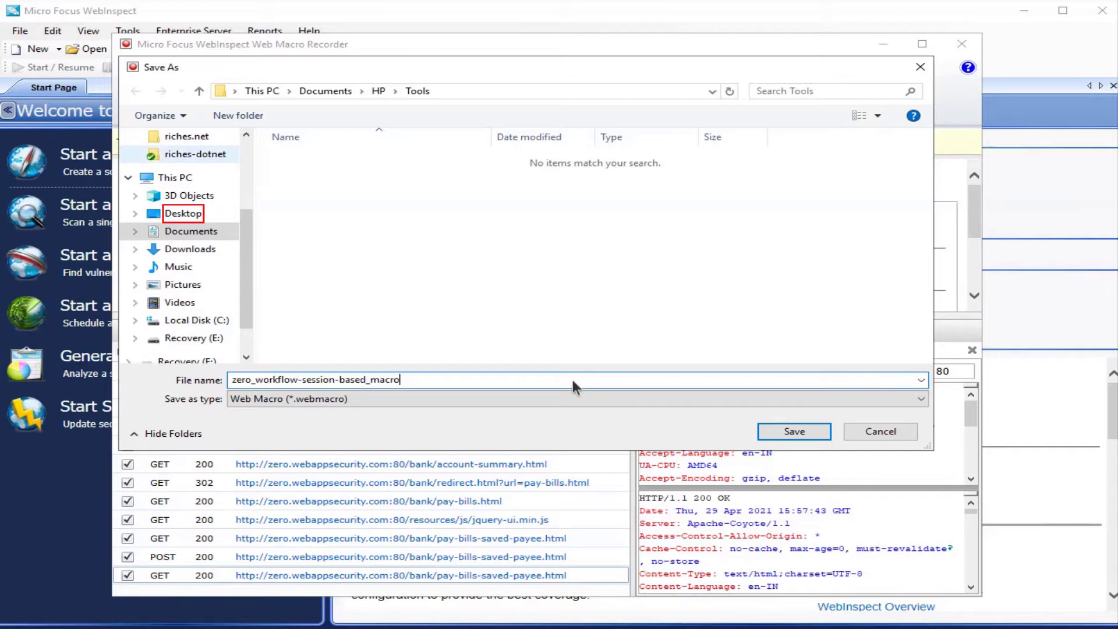
click(182, 213)
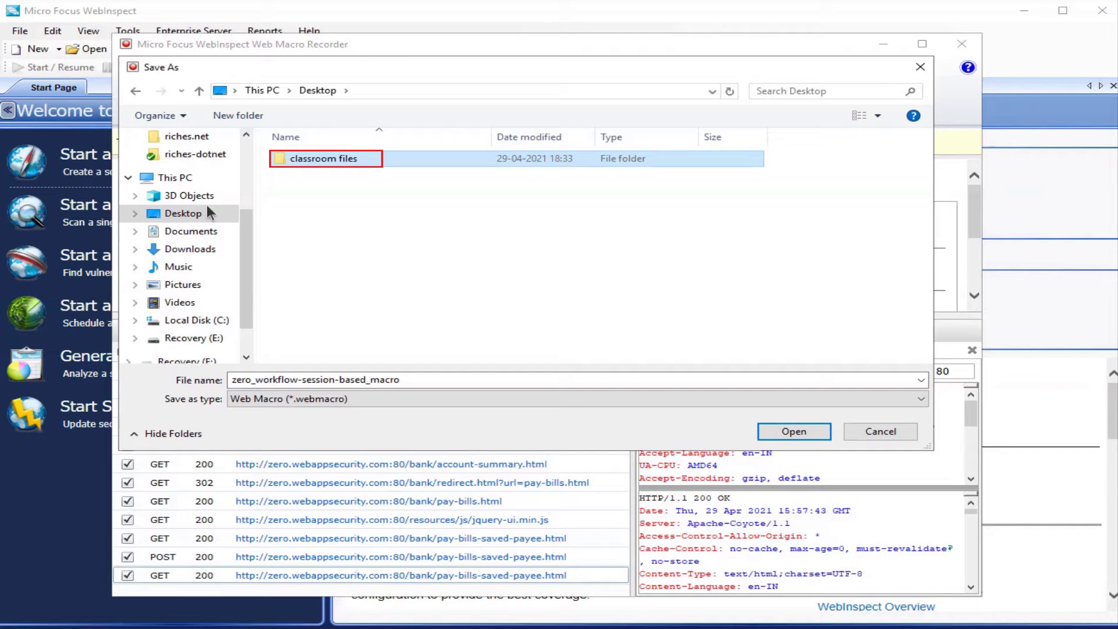
double_click(328, 157)
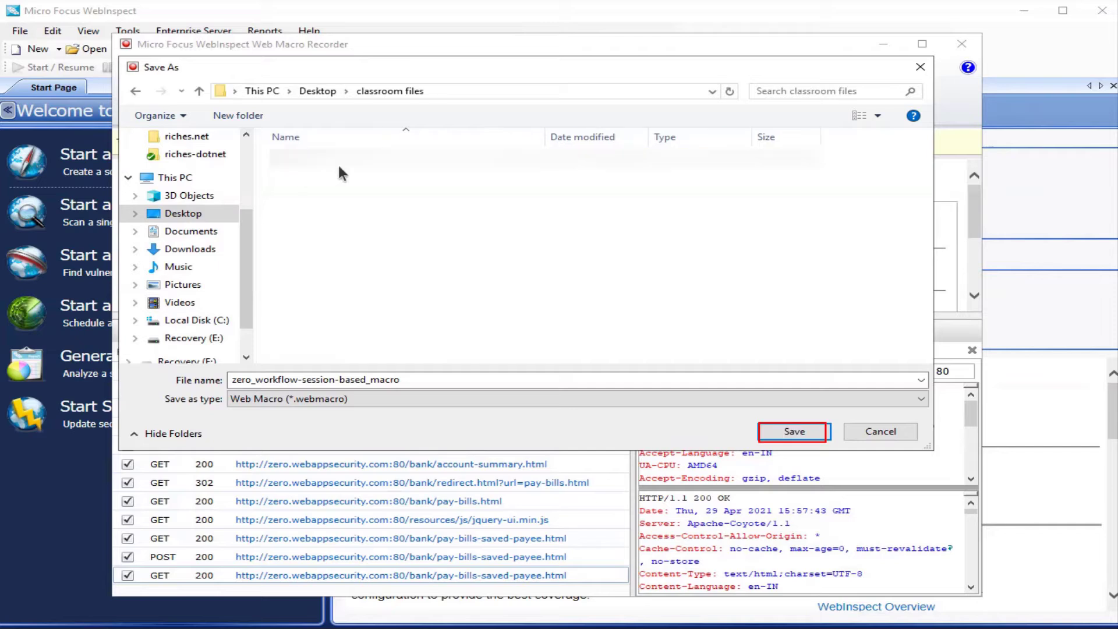
click(794, 432)
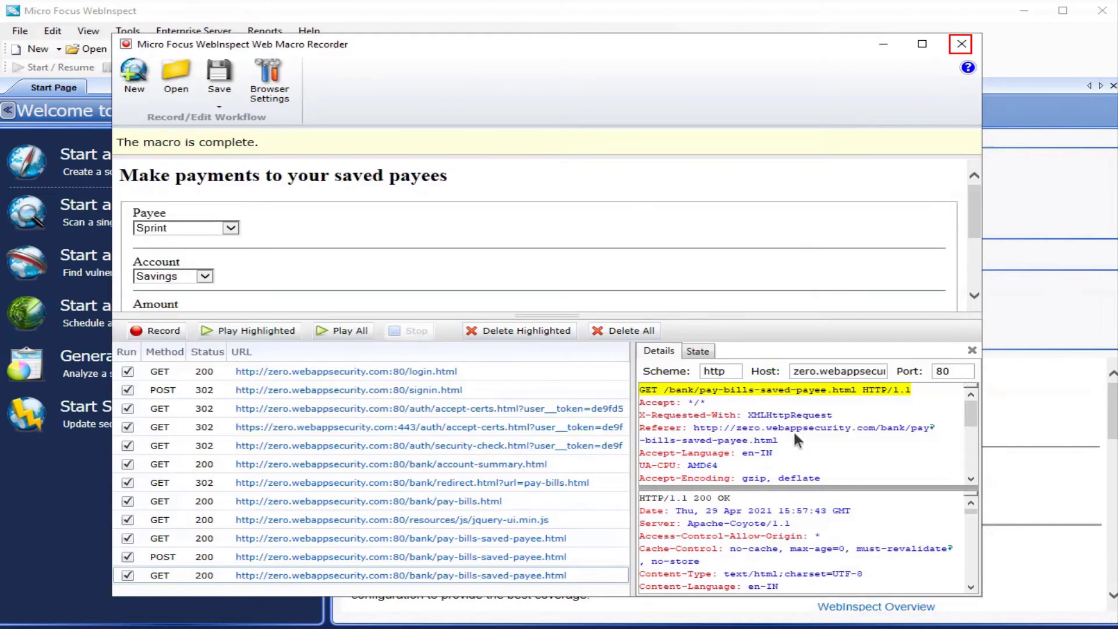
click(961, 44)
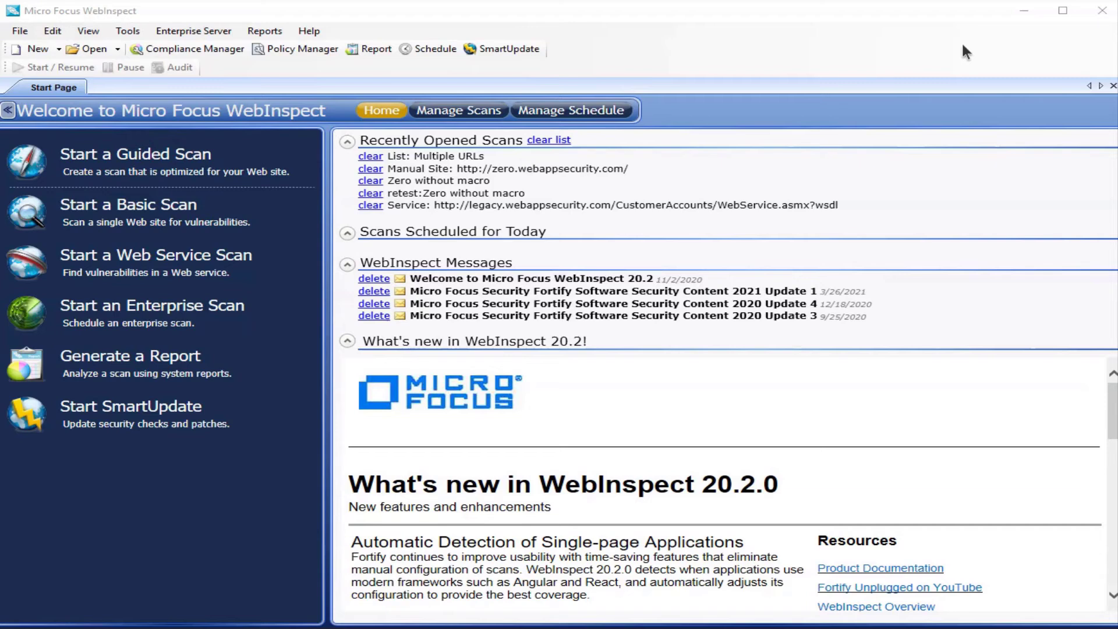